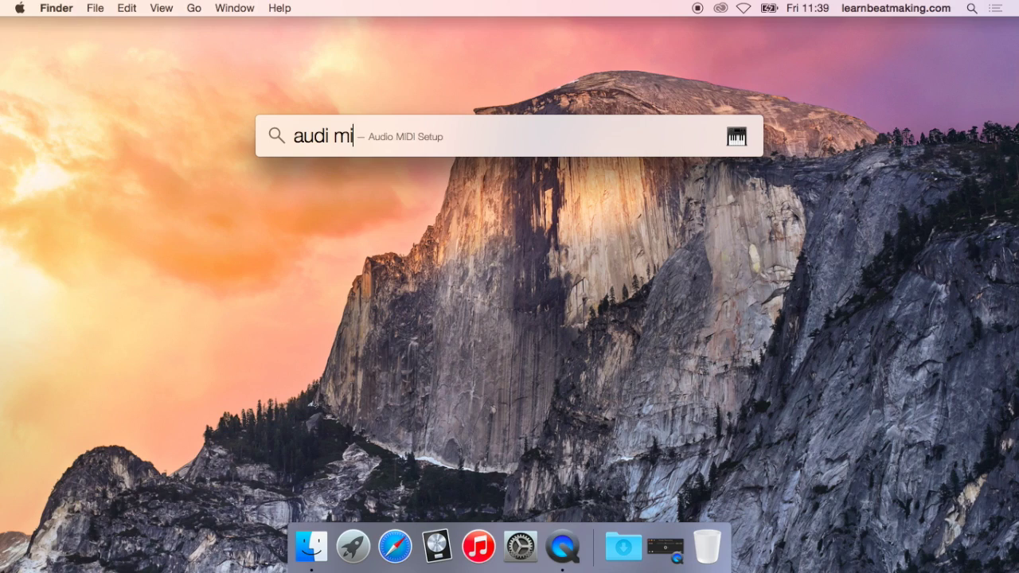
# - Launch Audio MIDI Setup from Spotlight and shift its Audio Devices window to the left
pyautogui.write('di')
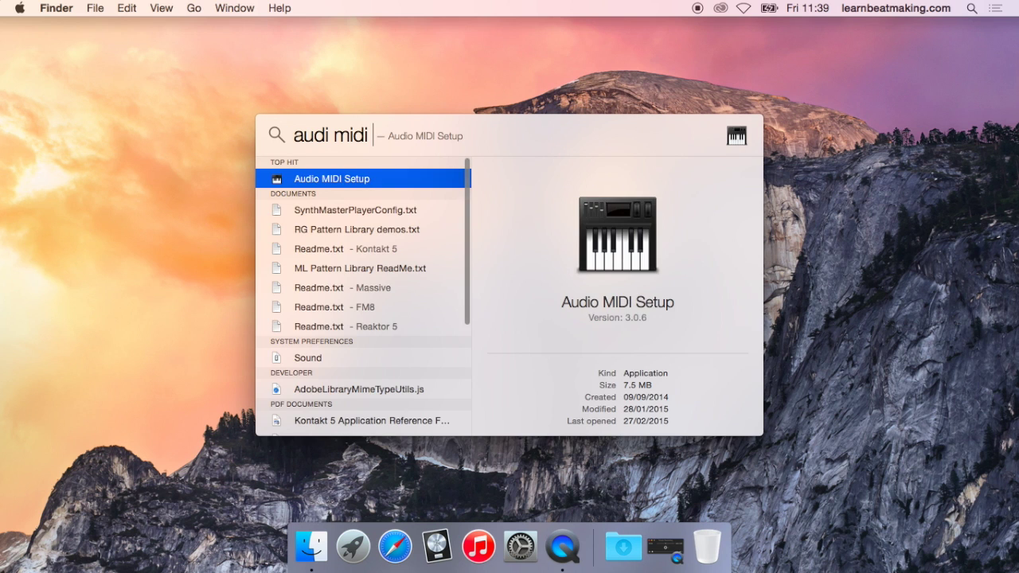
pyautogui.press('Return')
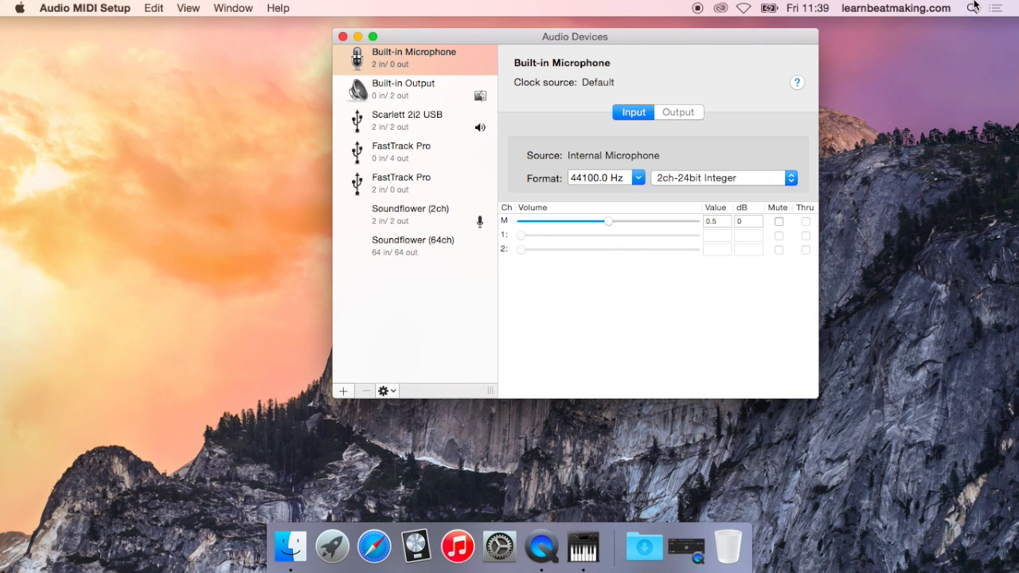
pyautogui.moveTo(506, 38); pyautogui.dragTo(419, 37)
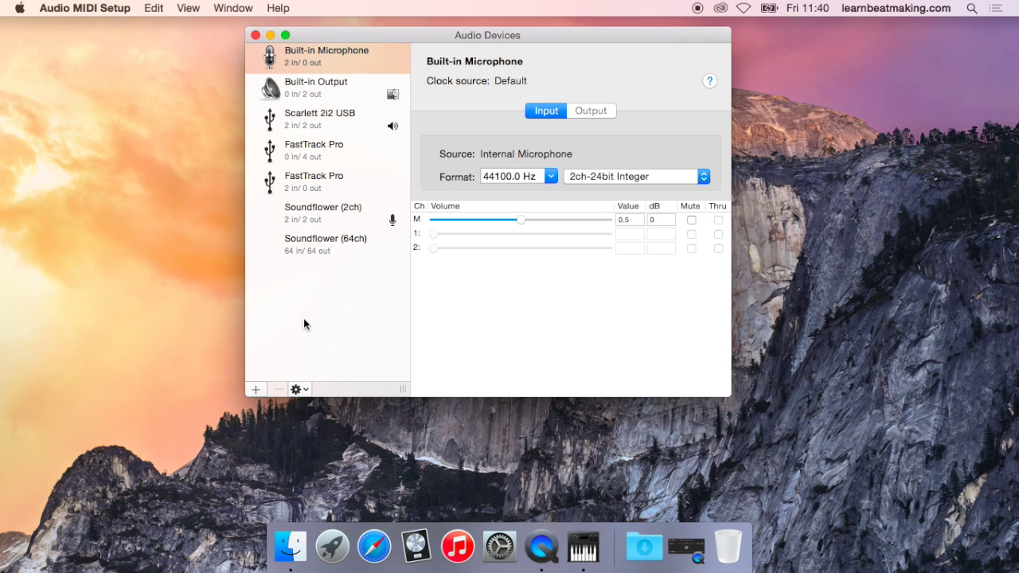
# - Create an aggregate device using the Scarlett 2i2 USB and both FastTrack Pro units
pyautogui.click(256, 390)
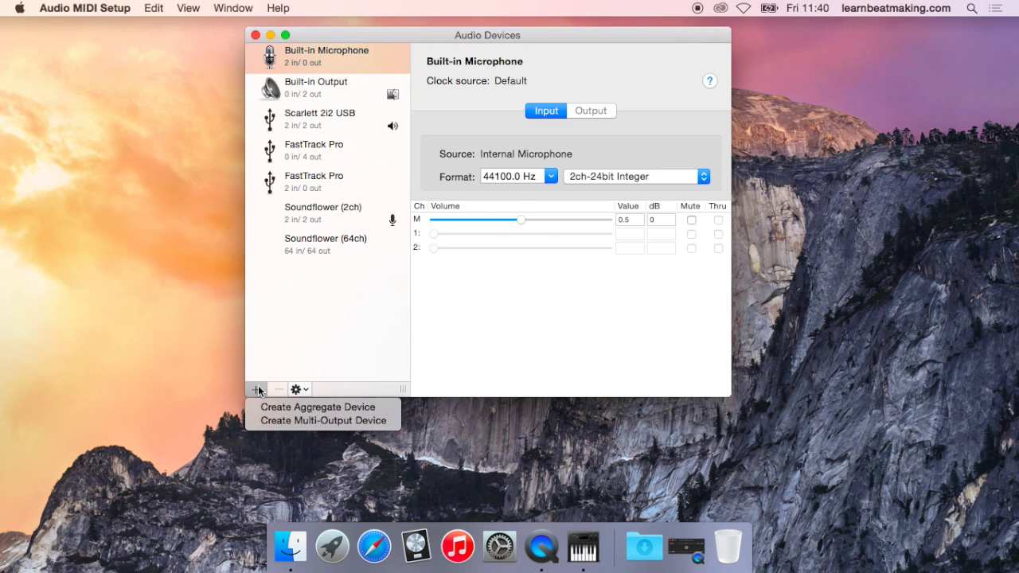
pyautogui.click(293, 407)
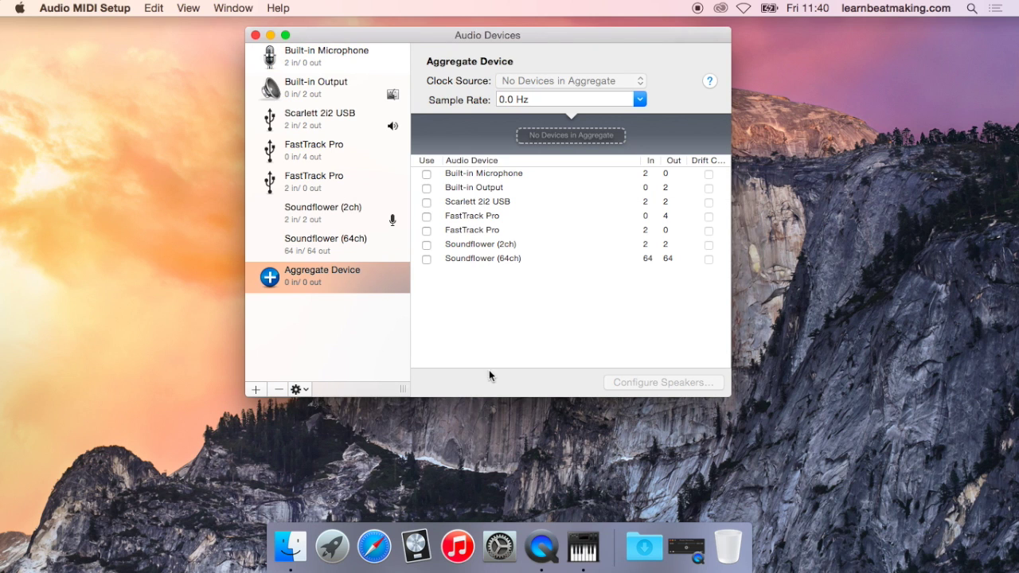
pyautogui.click(426, 202)
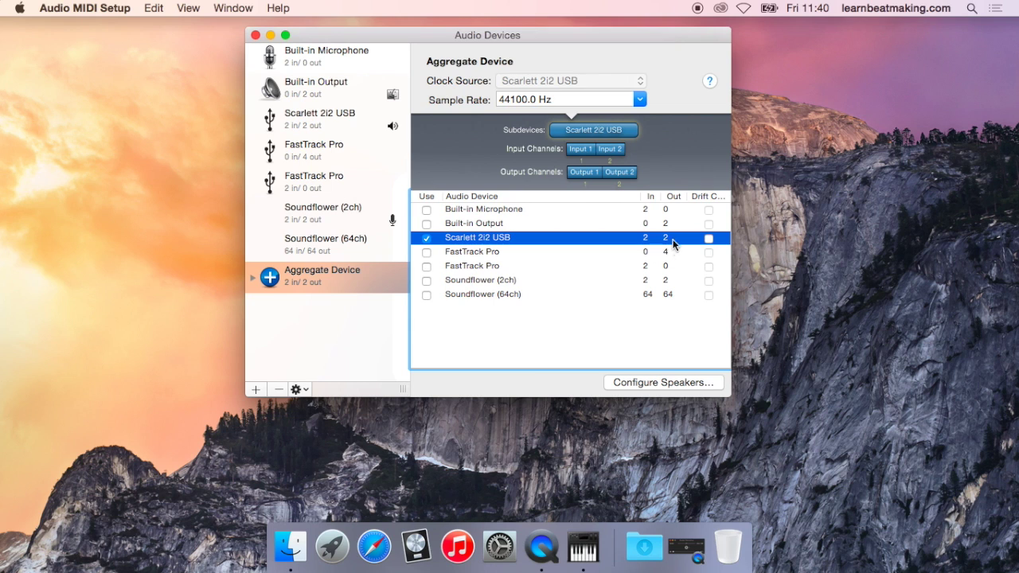
pyautogui.click(426, 252)
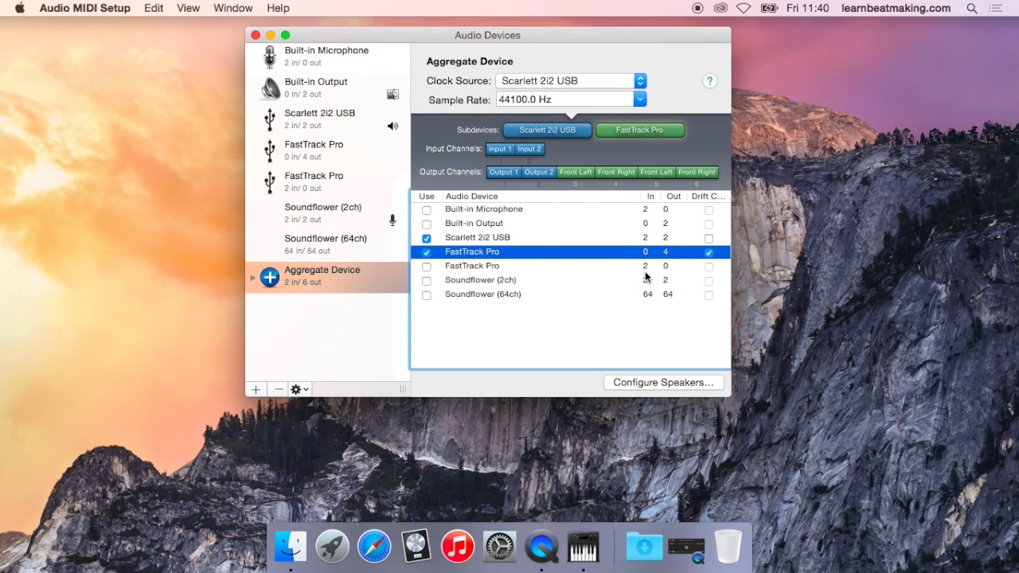
pyautogui.click(426, 266)
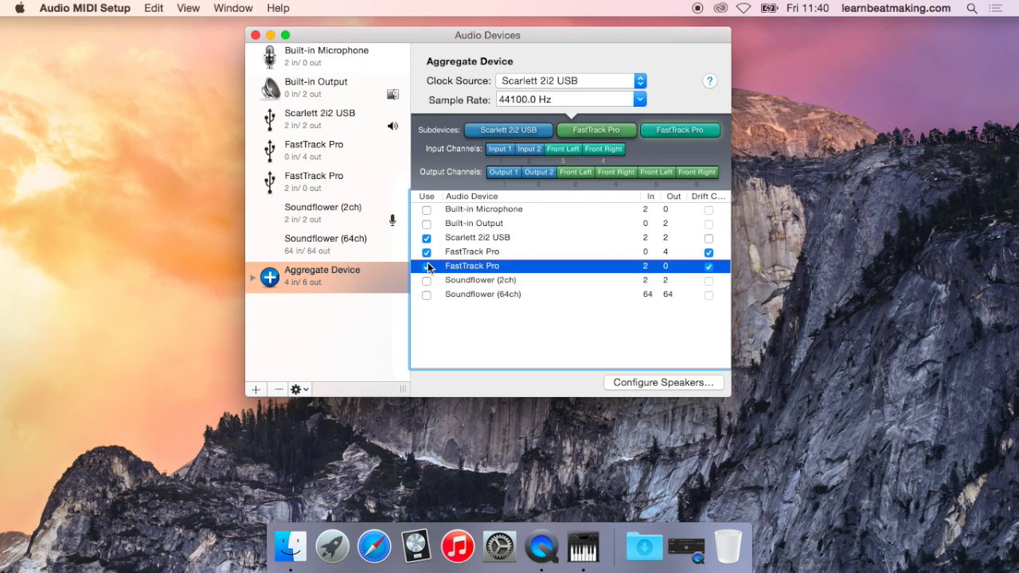
# - Rename the aggregate device after its owner
pyautogui.doubleClick(315, 269)
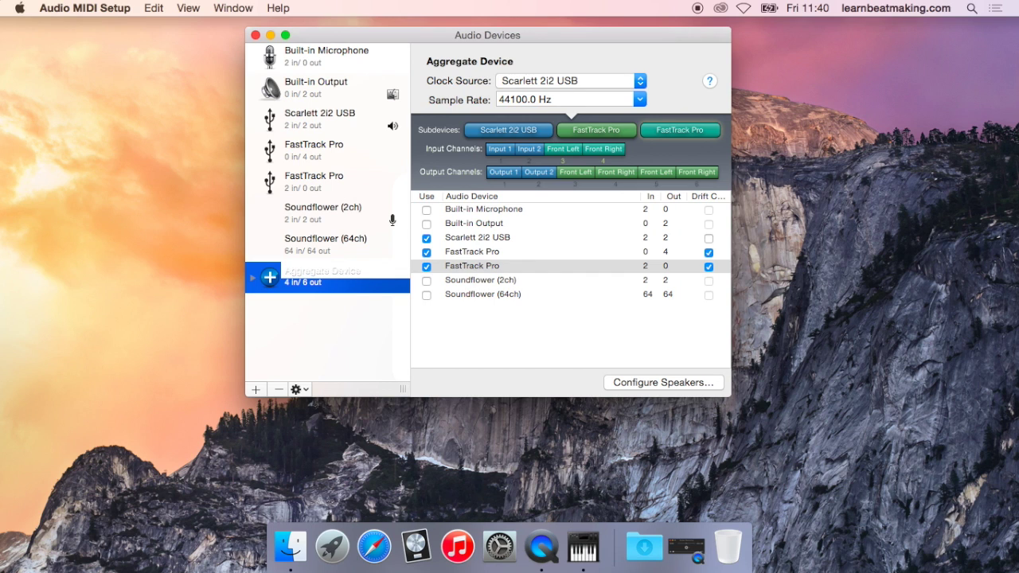
pyautogui.write("Stefan's Card")
pyautogui.press('Return')
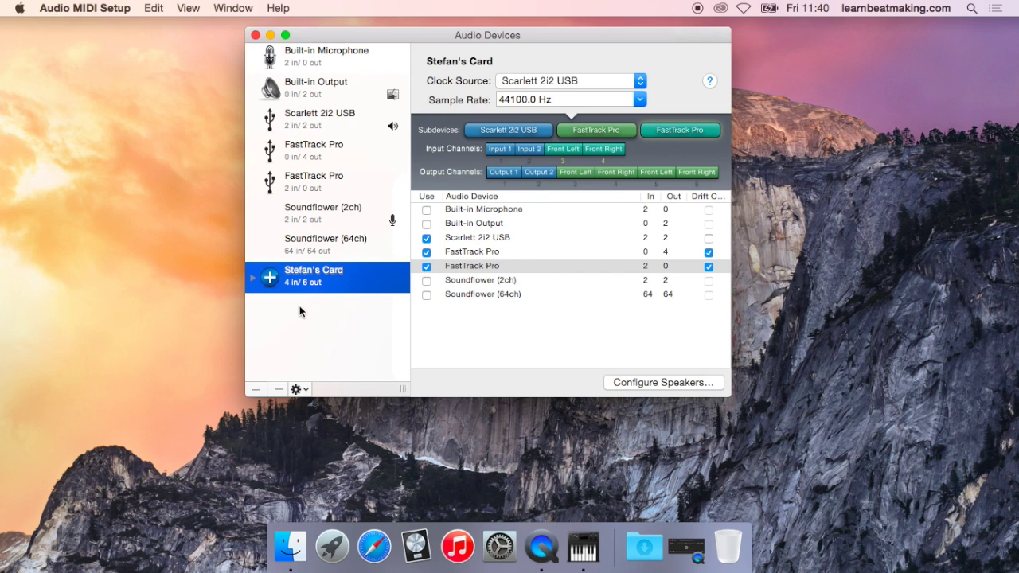
# - Launch Logic Pro X with a new audio track and apply the aggregate device as its audio device
pyautogui.click(415, 547)
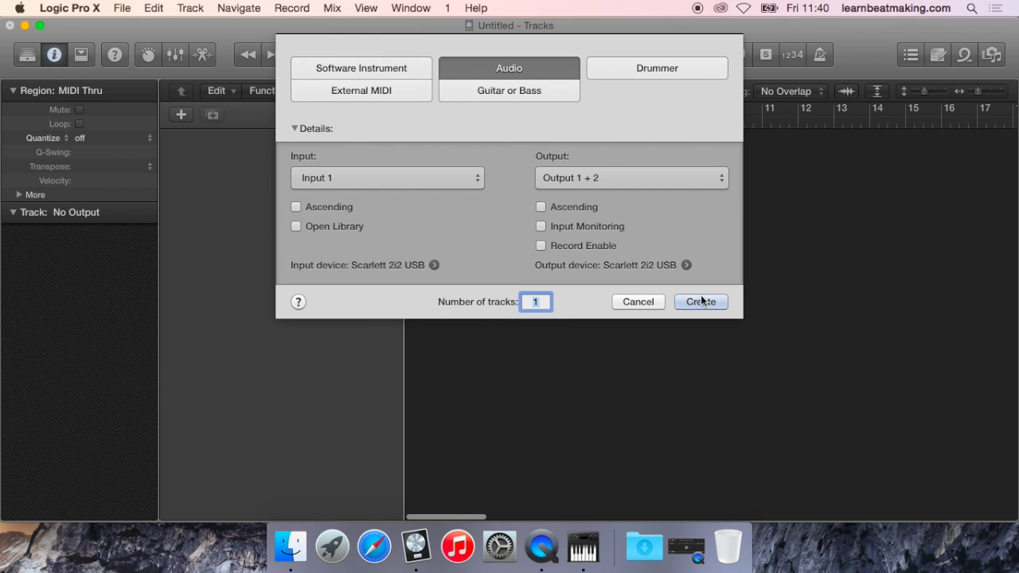
pyautogui.click(700, 301)
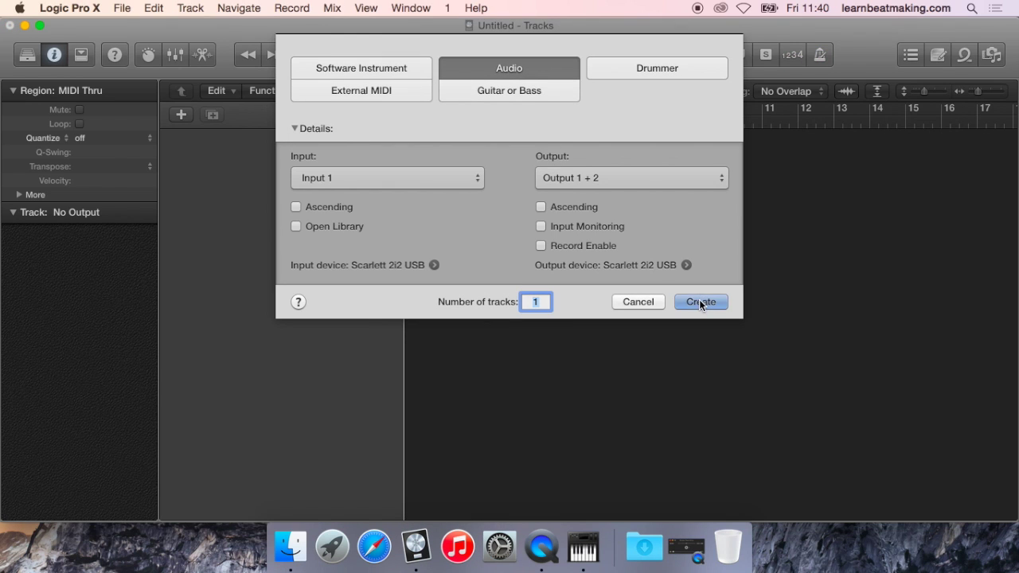
pyautogui.click(70, 6)
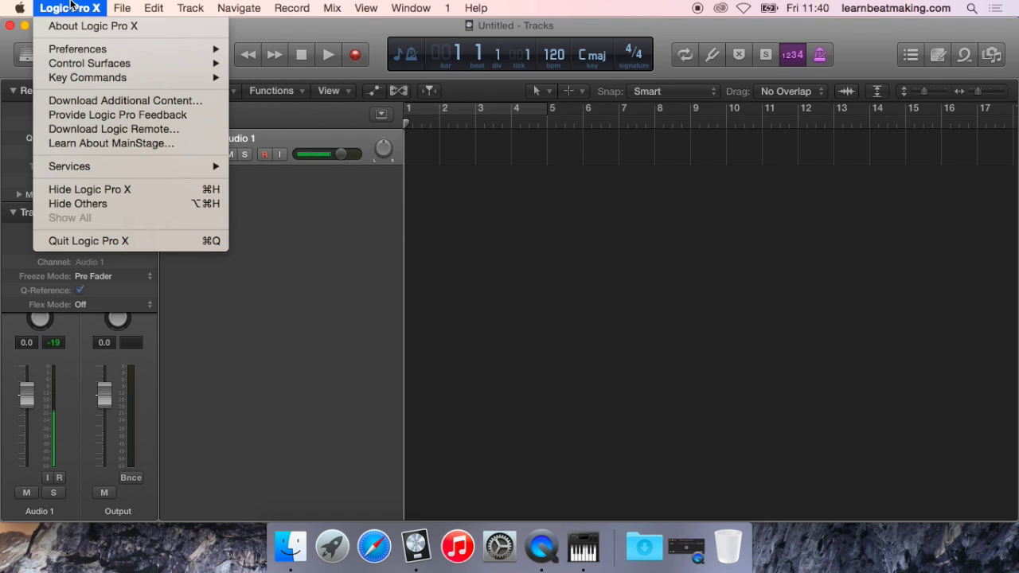
pyautogui.moveTo(72, 49)
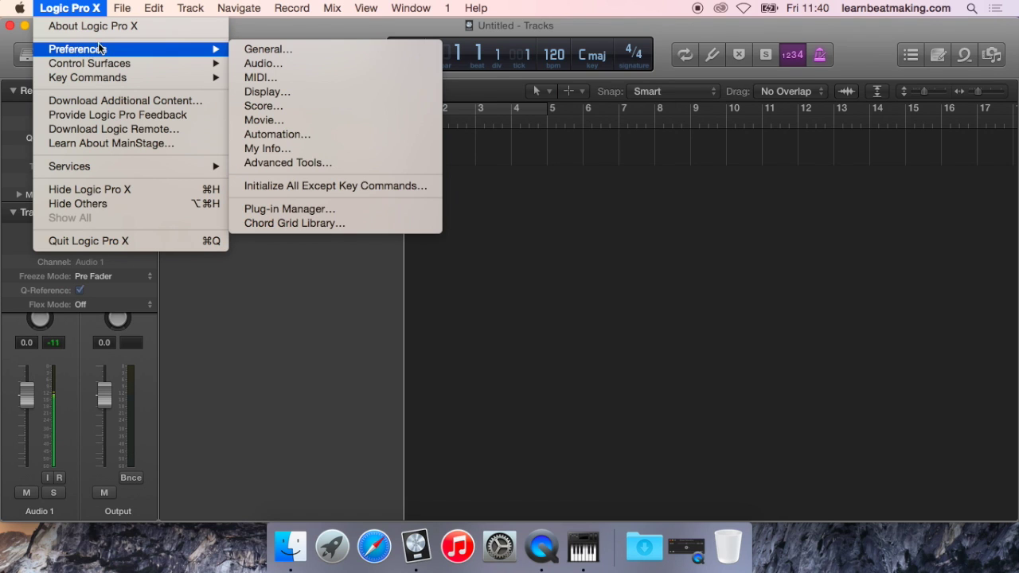
pyautogui.click(267, 63)
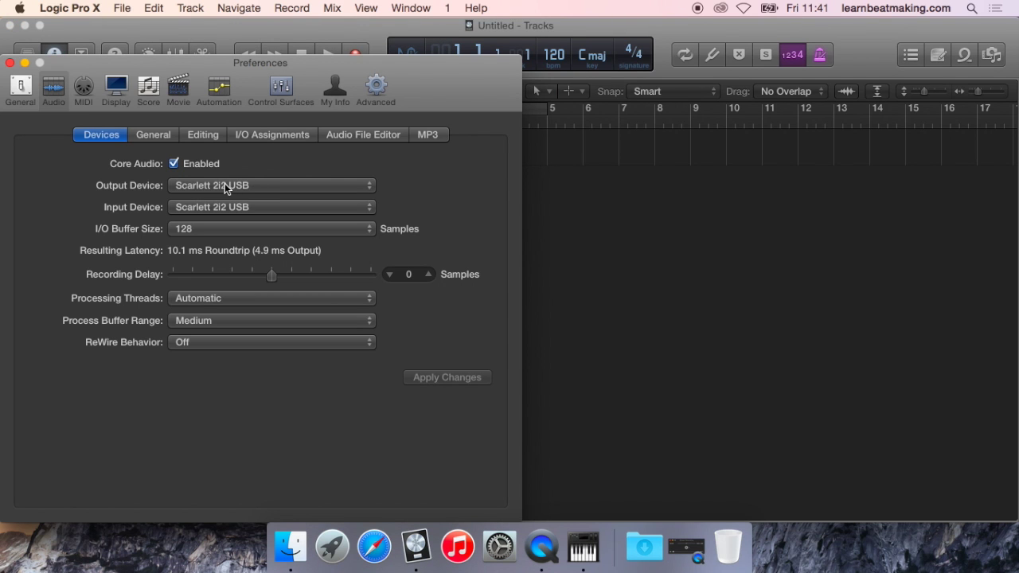
pyautogui.click(228, 188)
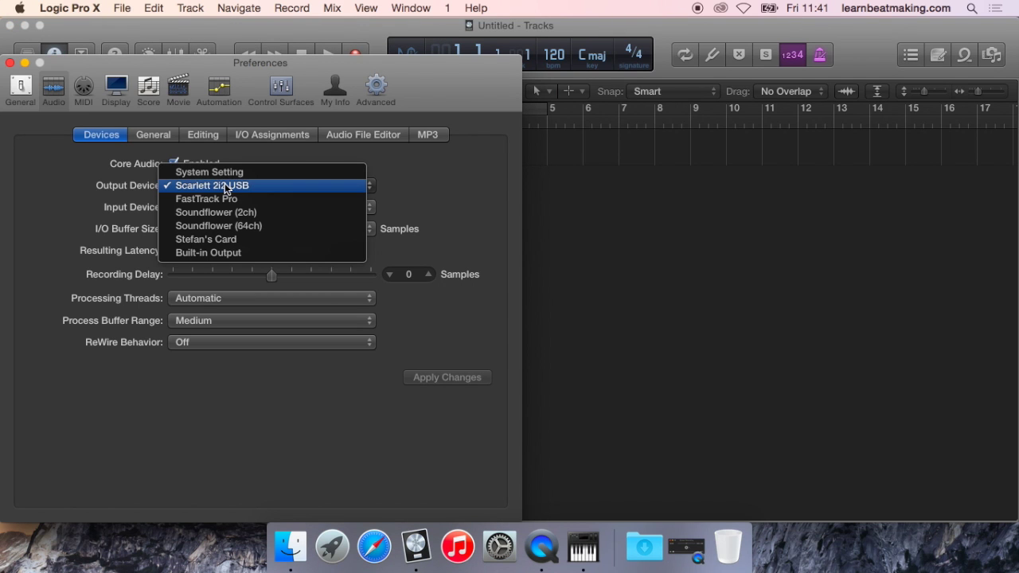
pyautogui.click(215, 239)
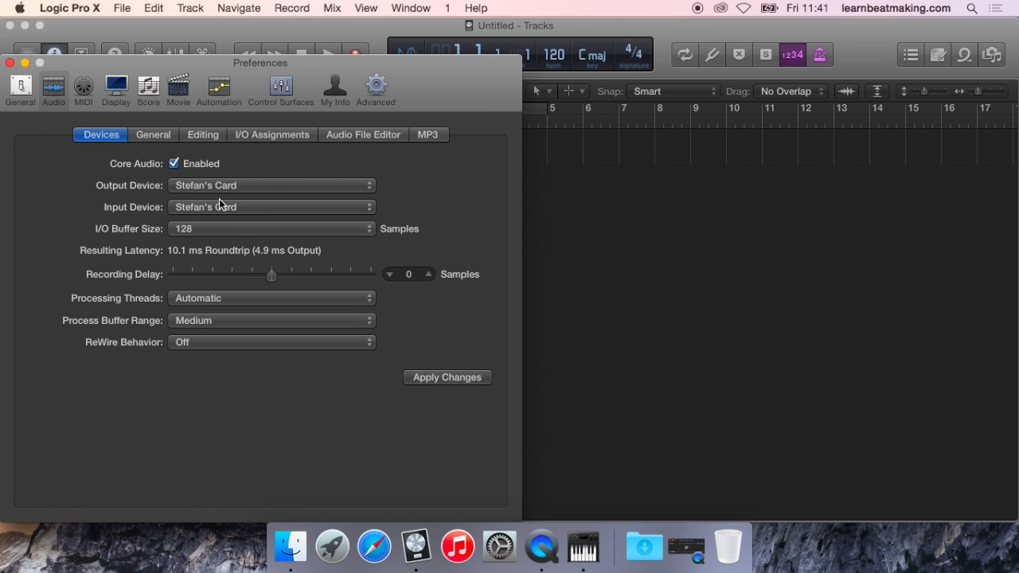
pyautogui.click(446, 378)
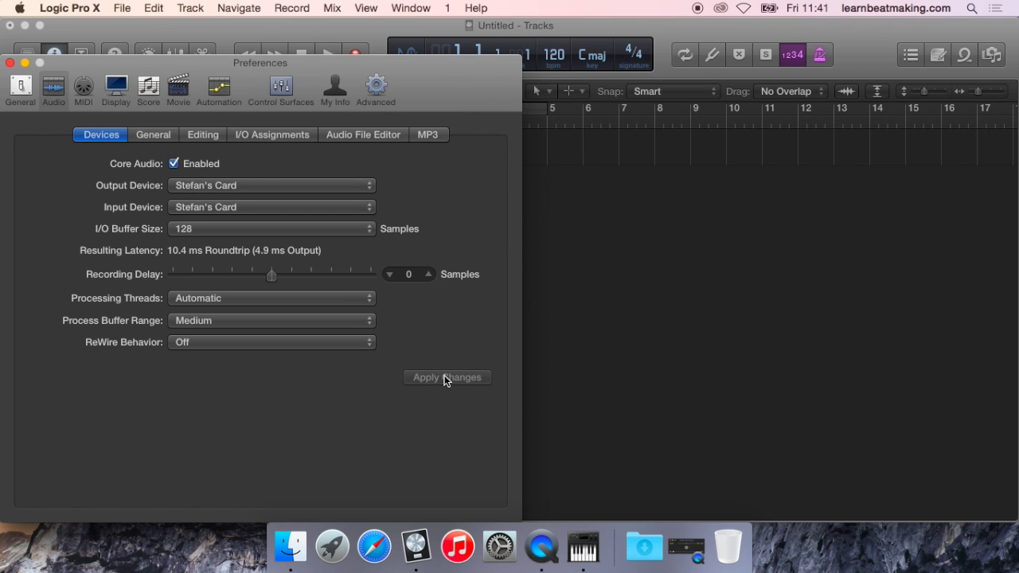
pyautogui.click(9, 63)
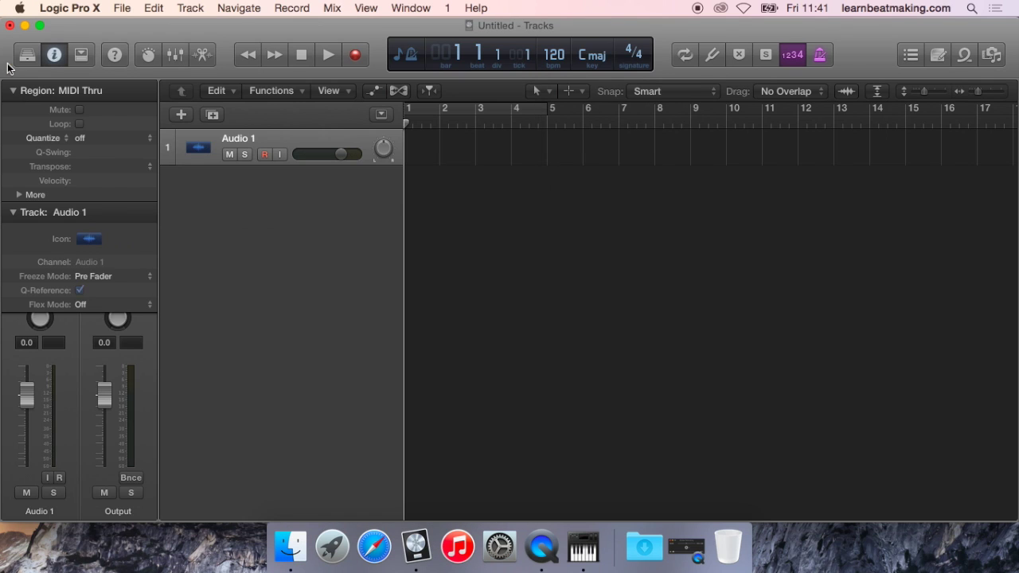
# - Collapse the Track and Region inspector sections and set Audio 1's input to Input 4
pyautogui.click(11, 212)
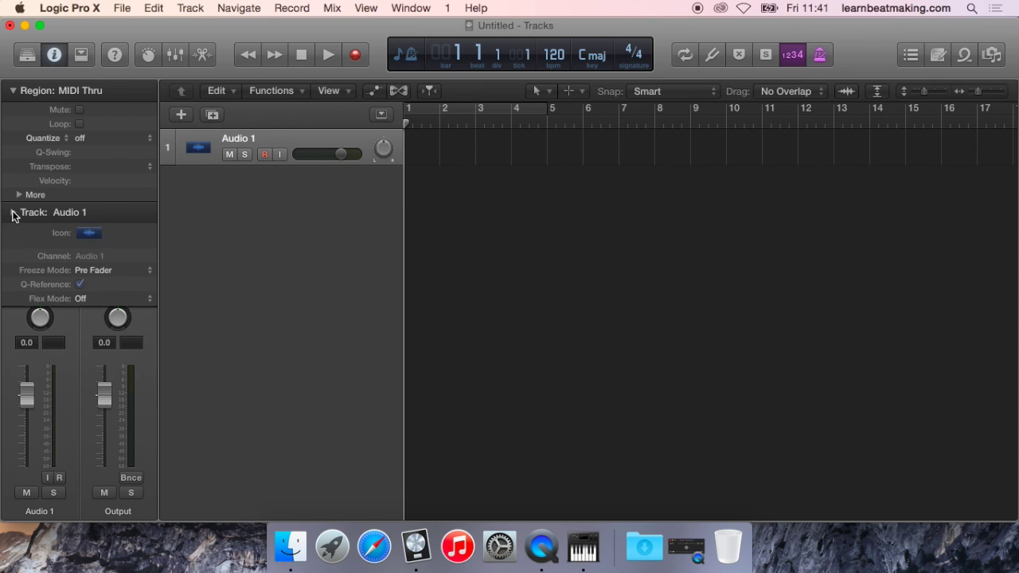
pyautogui.click(12, 91)
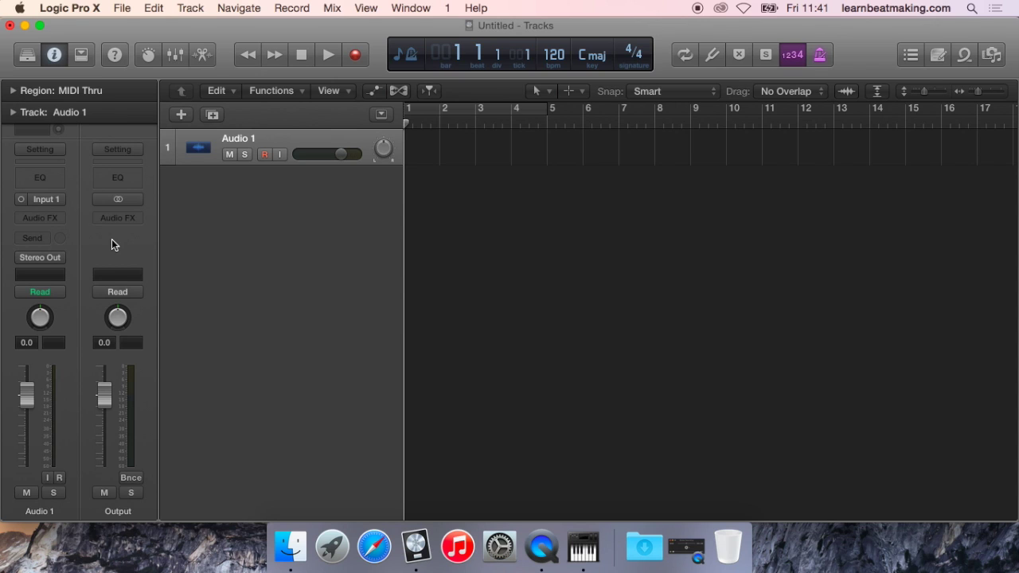
pyautogui.click(60, 202)
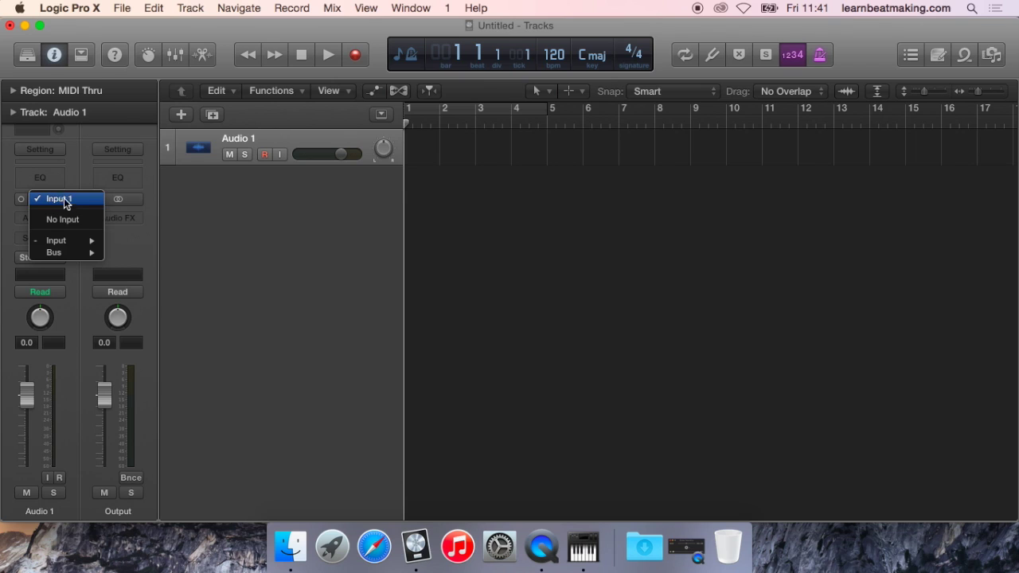
pyautogui.moveTo(70, 245)
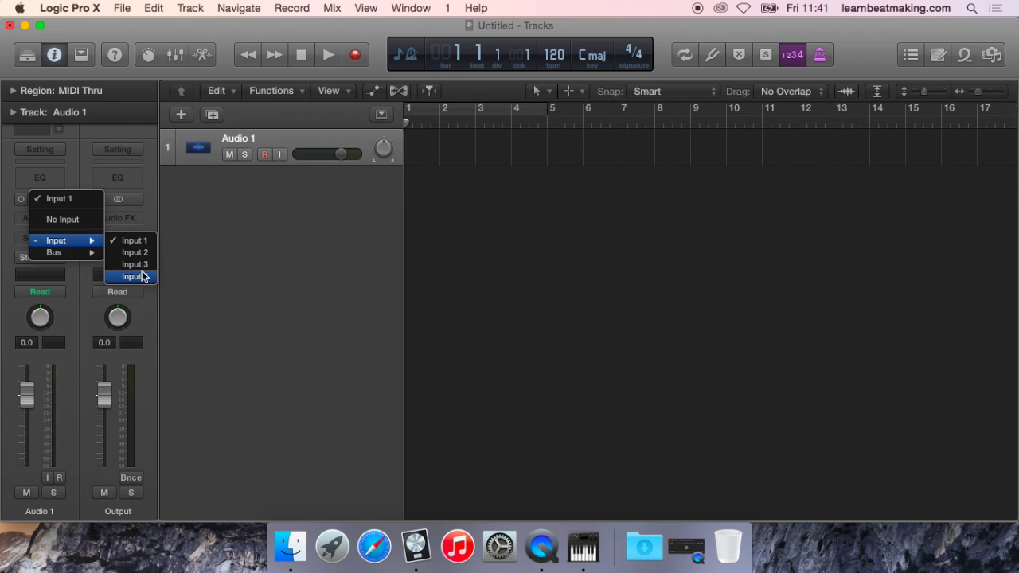
pyautogui.click(39, 199)
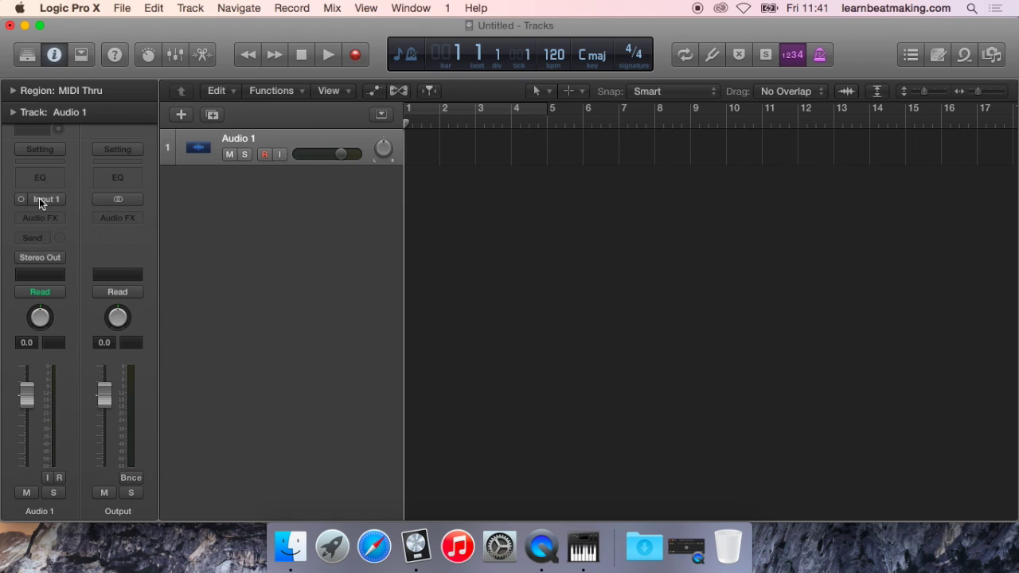
# - Review Audio 1's output choices and leave it on Stereo Out
pyautogui.click(57, 257)
pyautogui.moveTo(60, 299)
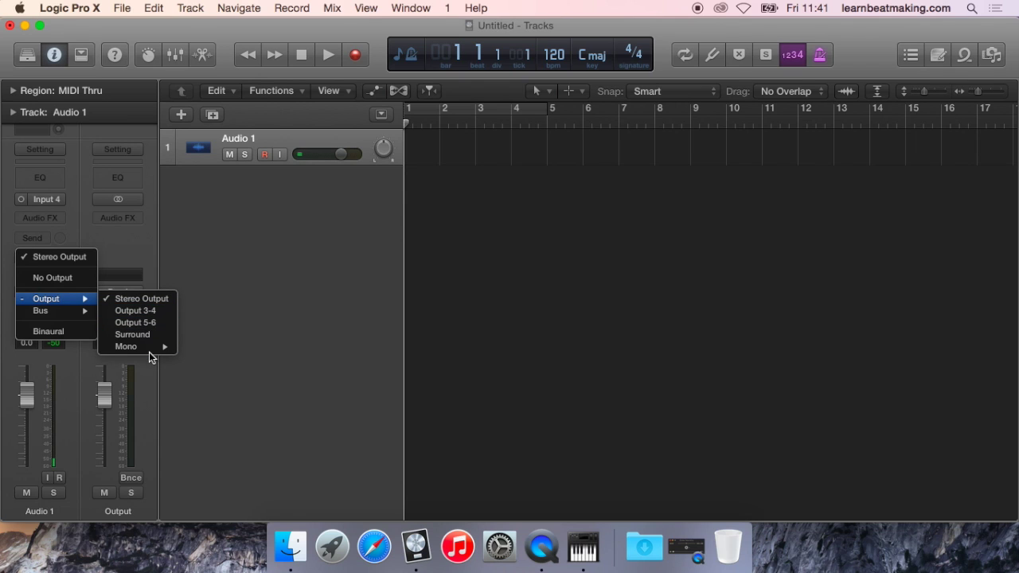
pyautogui.moveTo(151, 347)
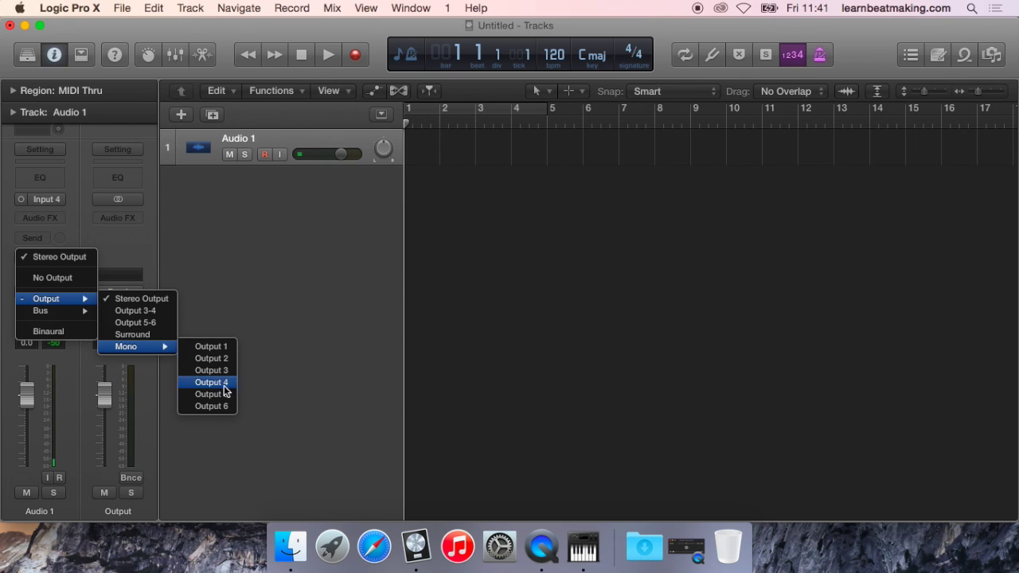
pyautogui.click(281, 192)
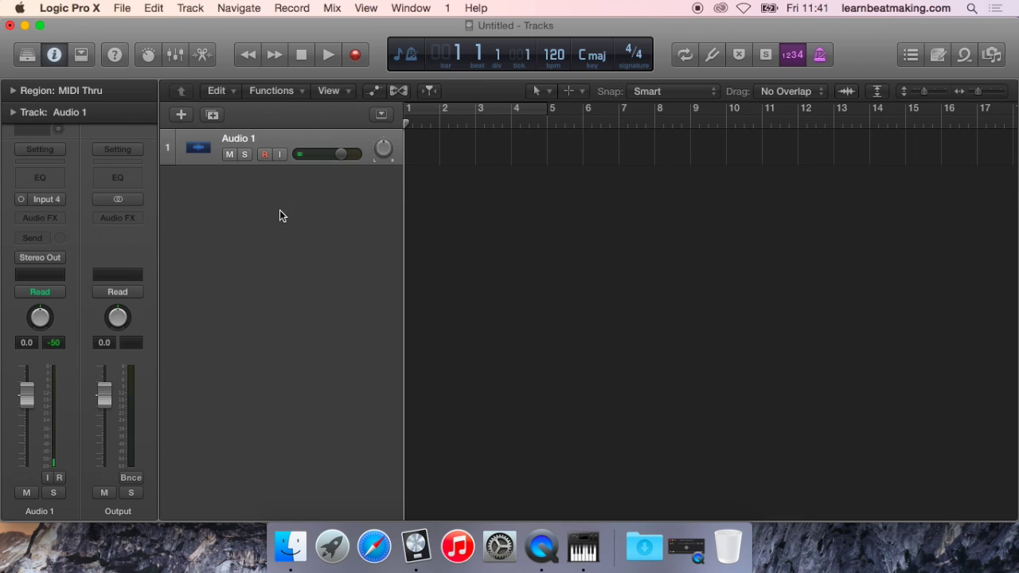
# - Add three more audio tracks, Audio 2 through Audio 4
pyautogui.doubleClick(231, 191)
pyautogui.doubleClick(231, 229)
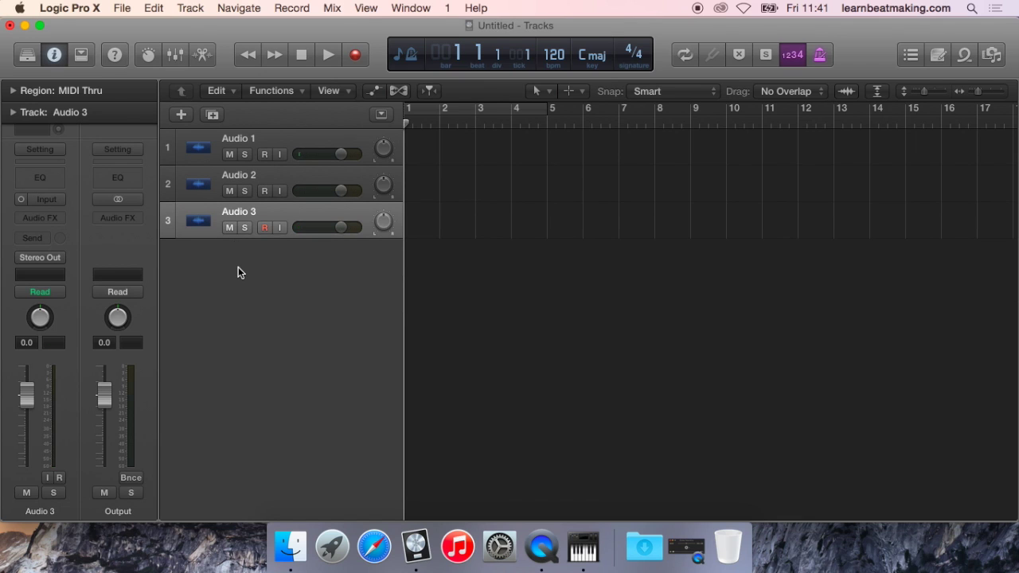
pyautogui.doubleClick(238, 267)
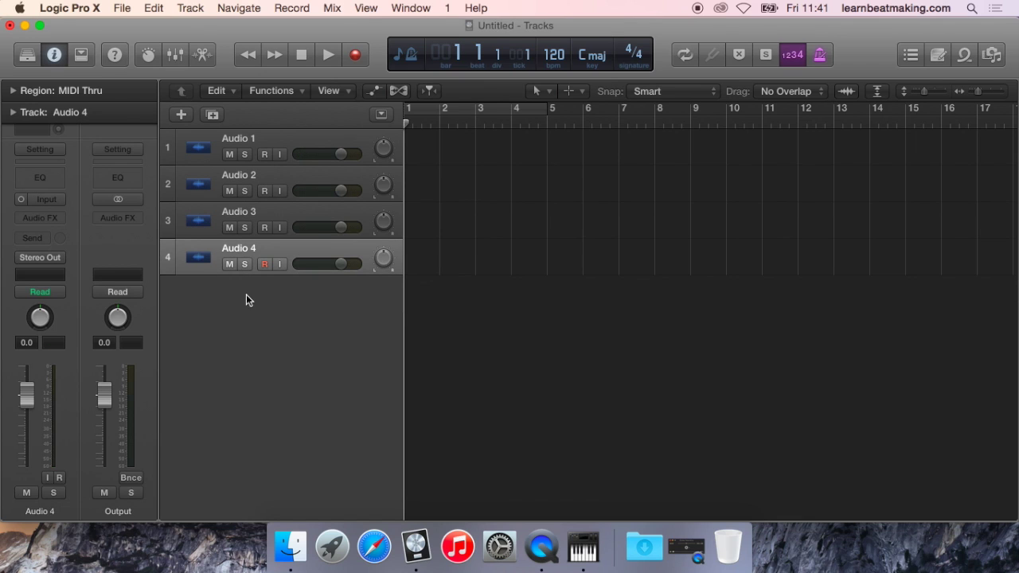
# - Arm Audio 1 for recording and set its input to Input 1
pyautogui.click(267, 155)
pyautogui.click(212, 152)
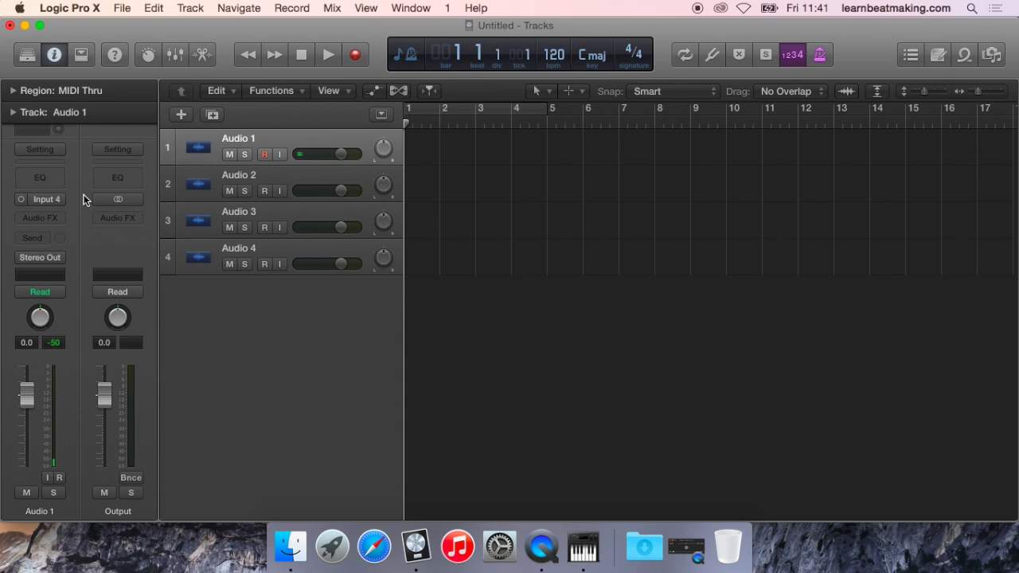
pyautogui.click(47, 199)
pyautogui.moveTo(75, 237)
pyautogui.click(132, 239)
# - Arm Audio 2 and 3, set Audio 3 to Input 3, then record on all four tracks
pyautogui.click(194, 191)
pyautogui.click(223, 216)
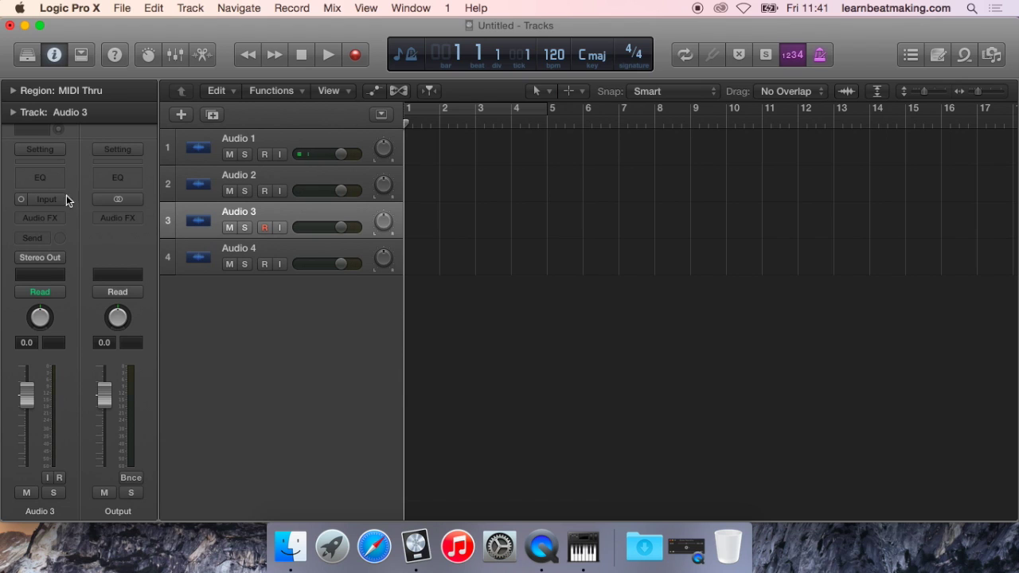
pyautogui.click(56, 199)
pyautogui.moveTo(76, 226)
pyautogui.click(143, 246)
pyautogui.click(197, 258)
pyautogui.click(56, 201)
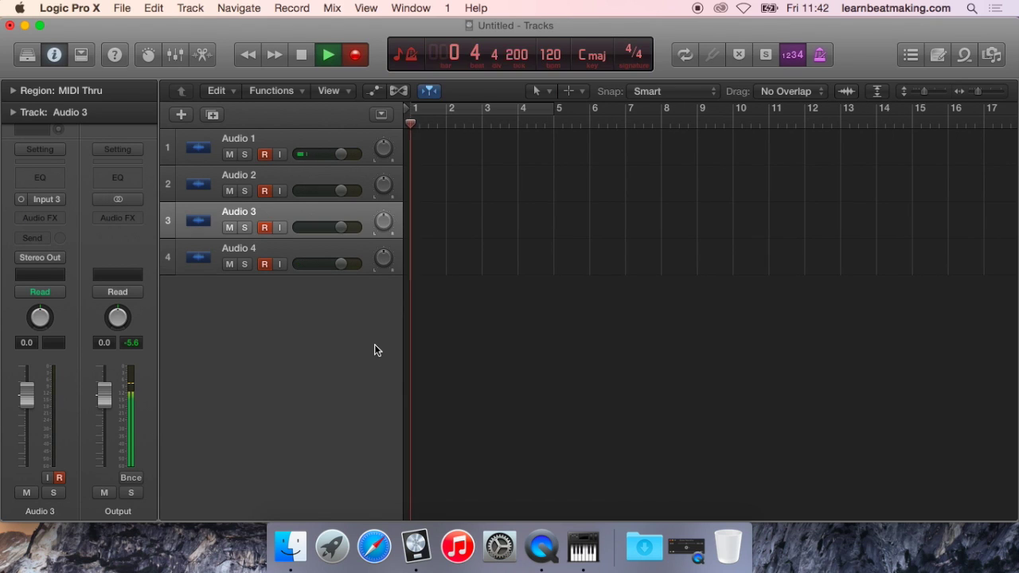